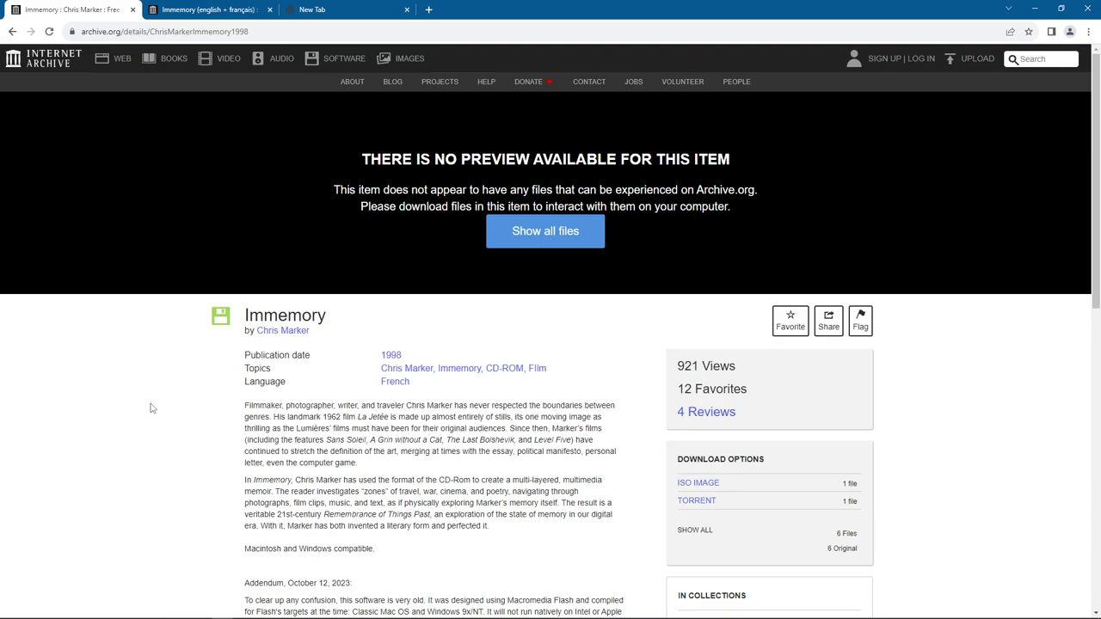
Step: Examine the Immemory item page for its description, platform compatibility notes and the reviews suggesting ways to run it
scroll(150, 408, "down", 2)
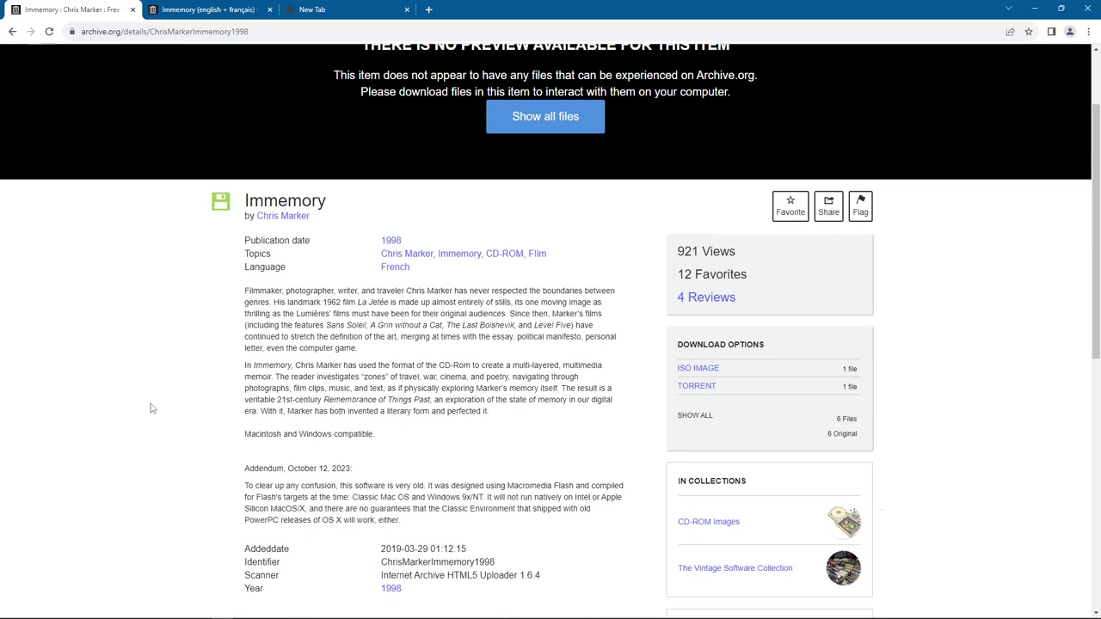
scroll(150, 408, "down", 2)
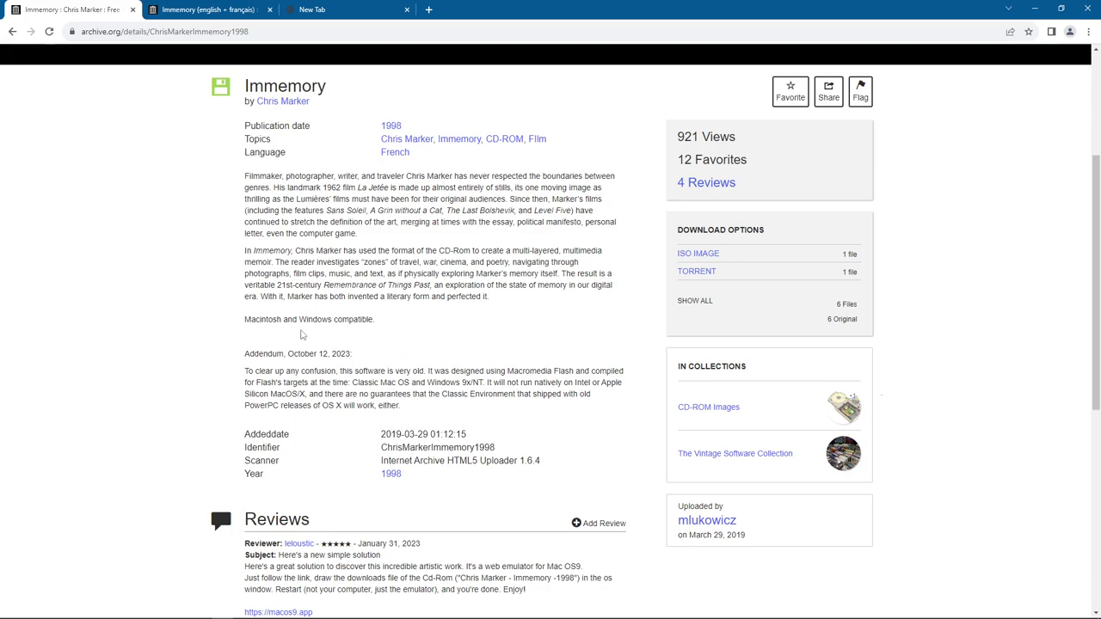
left_click_drag(247, 321, 392, 320)
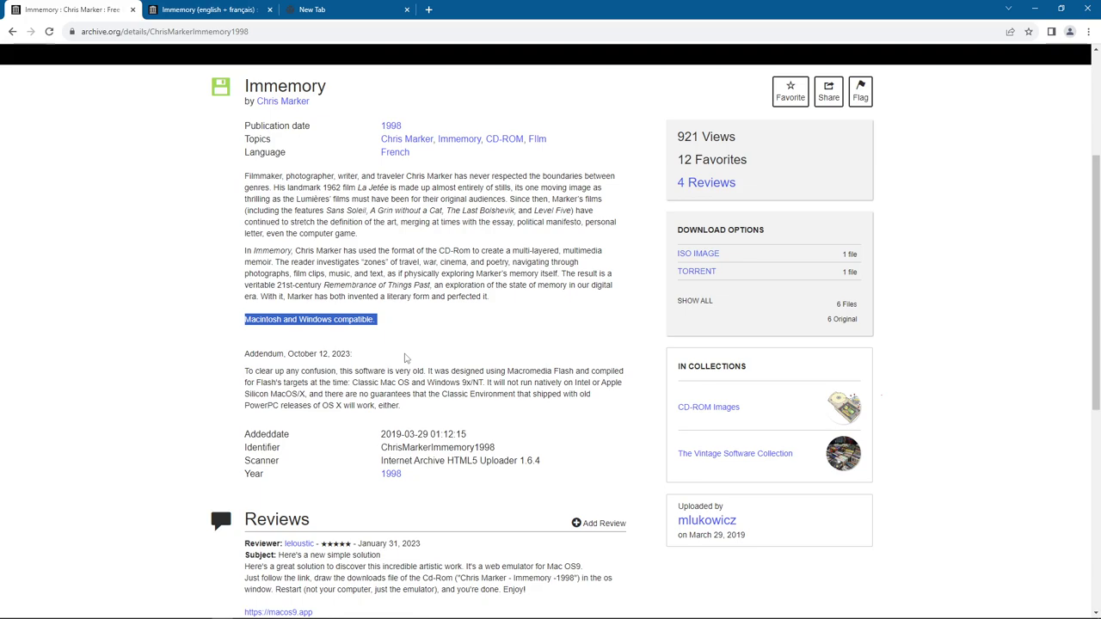
scroll(405, 357, "up", 3)
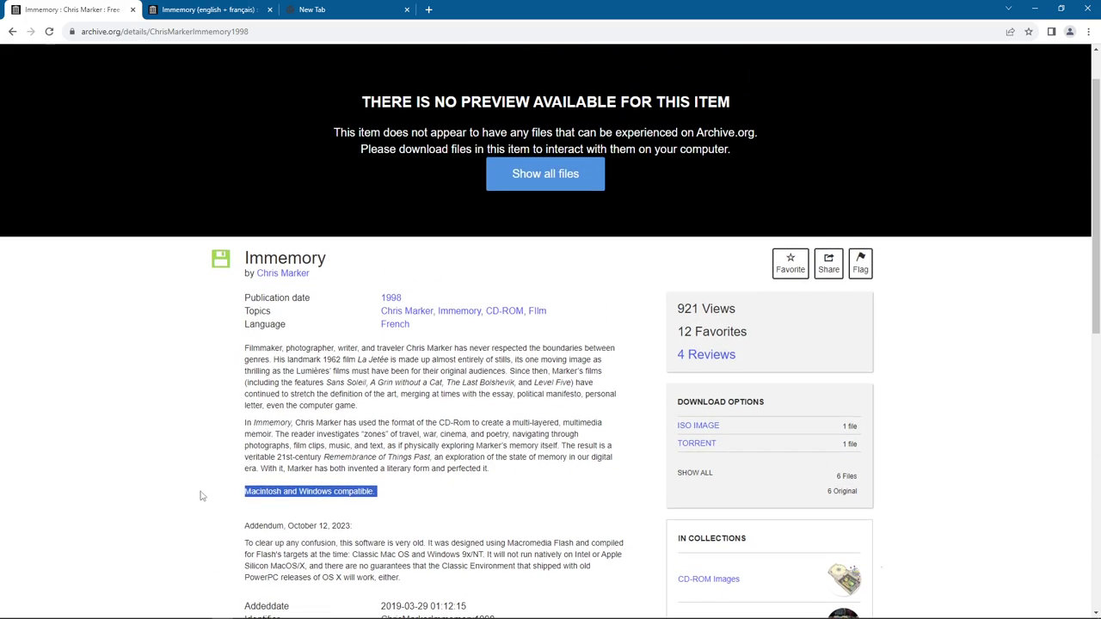
scroll(431, 427, "up", 1)
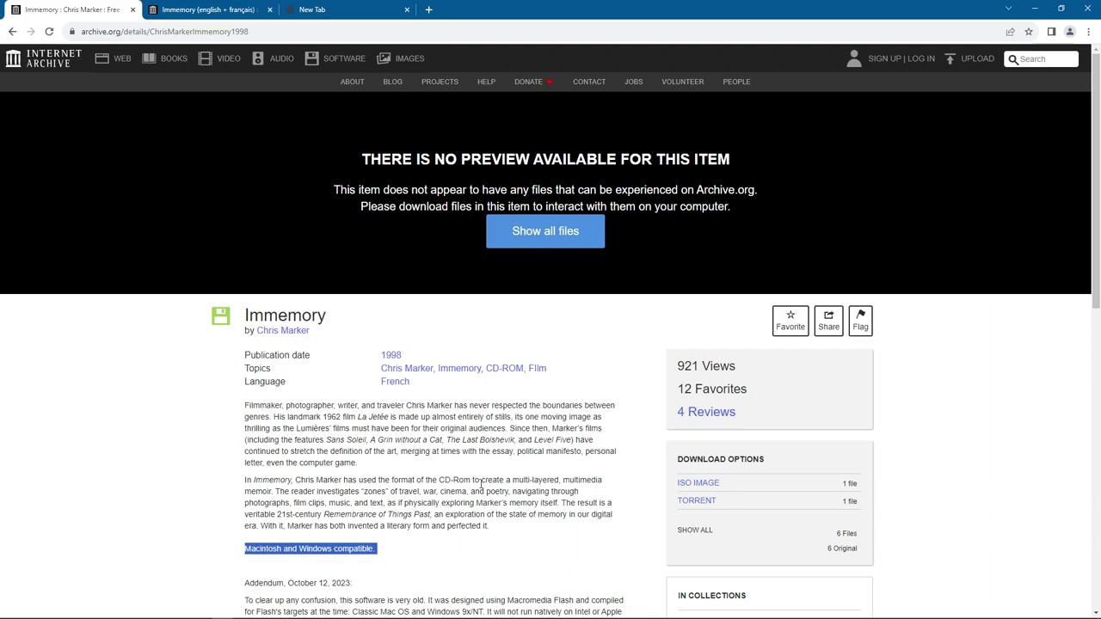
scroll(482, 487, "down", 1)
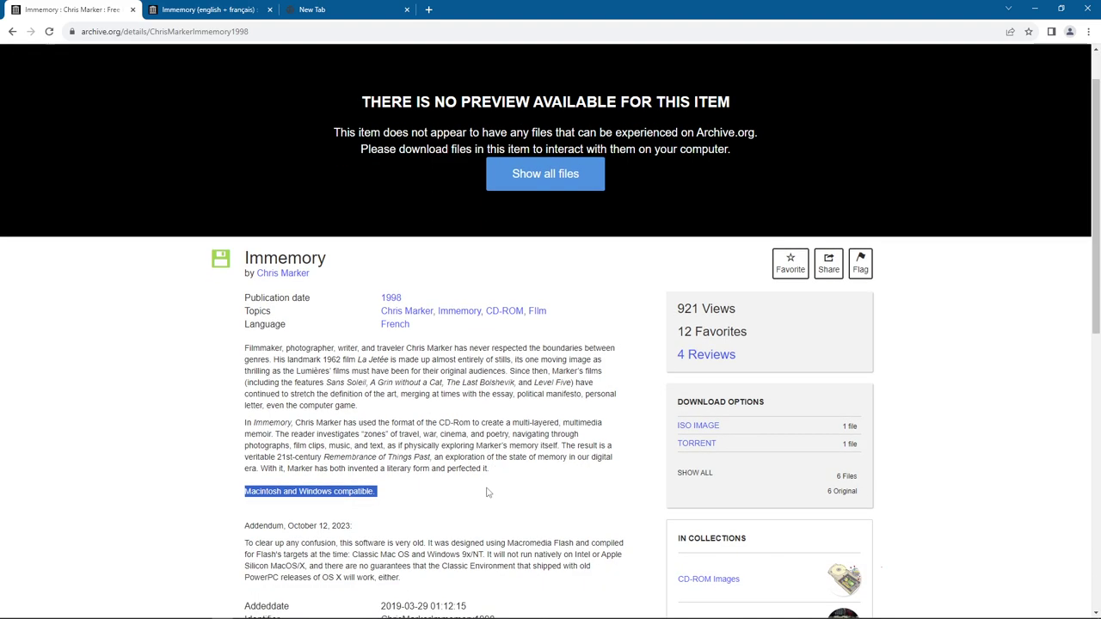
scroll(494, 492, "down", 3)
scroll(496, 494, "down", 1)
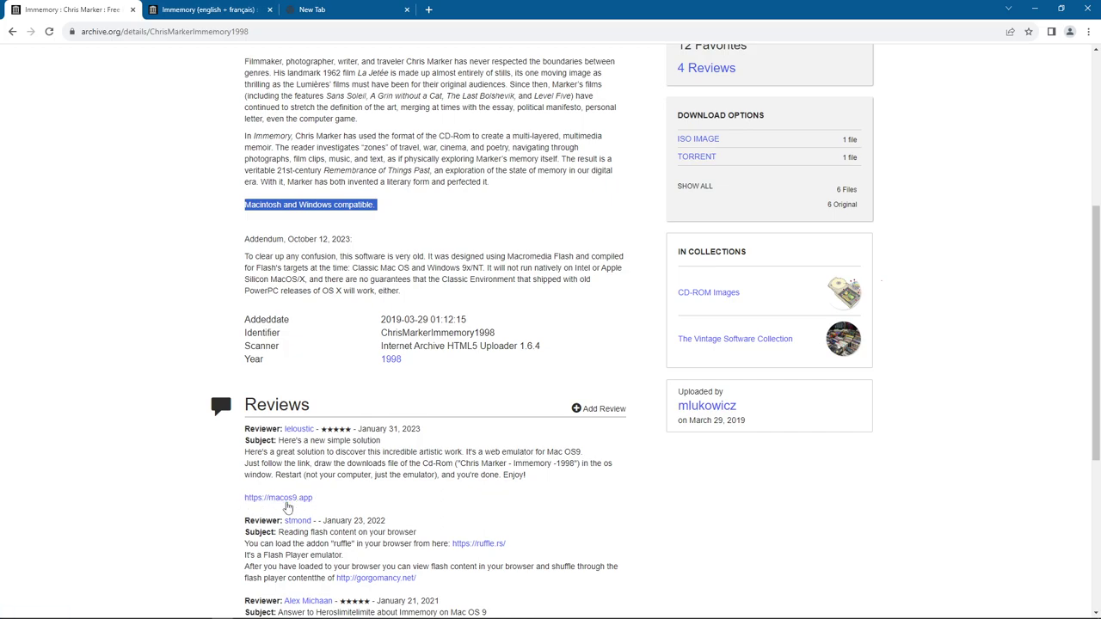
scroll(348, 500, "up", 5)
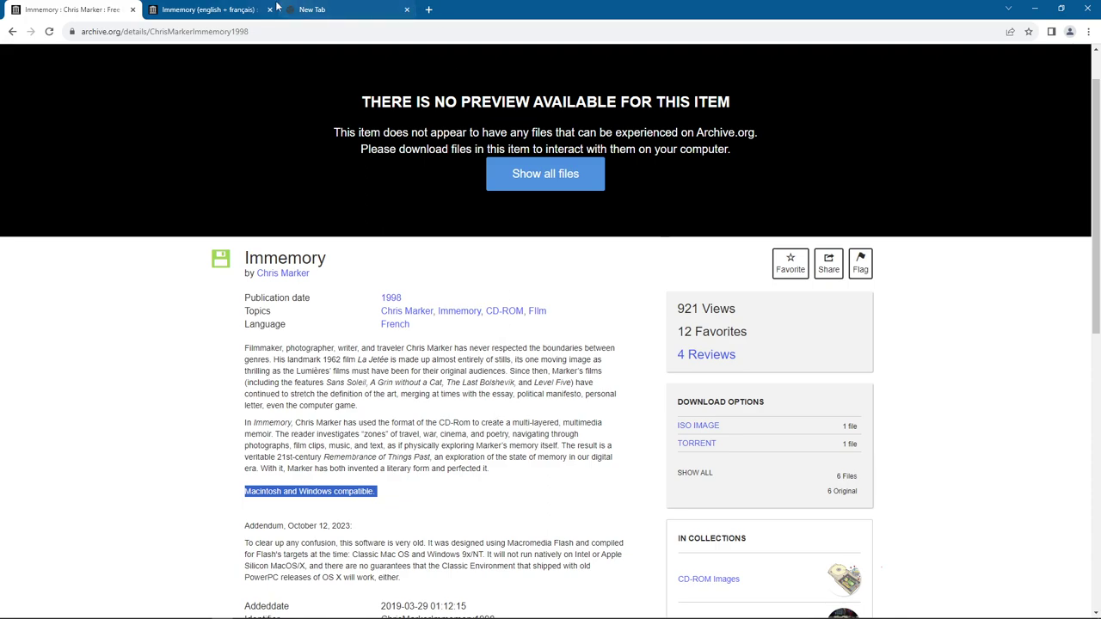
Step: On the Immemory (english + français) archive page, list the ISO image files and read the READ ME mounting requirements
left_click(206, 12)
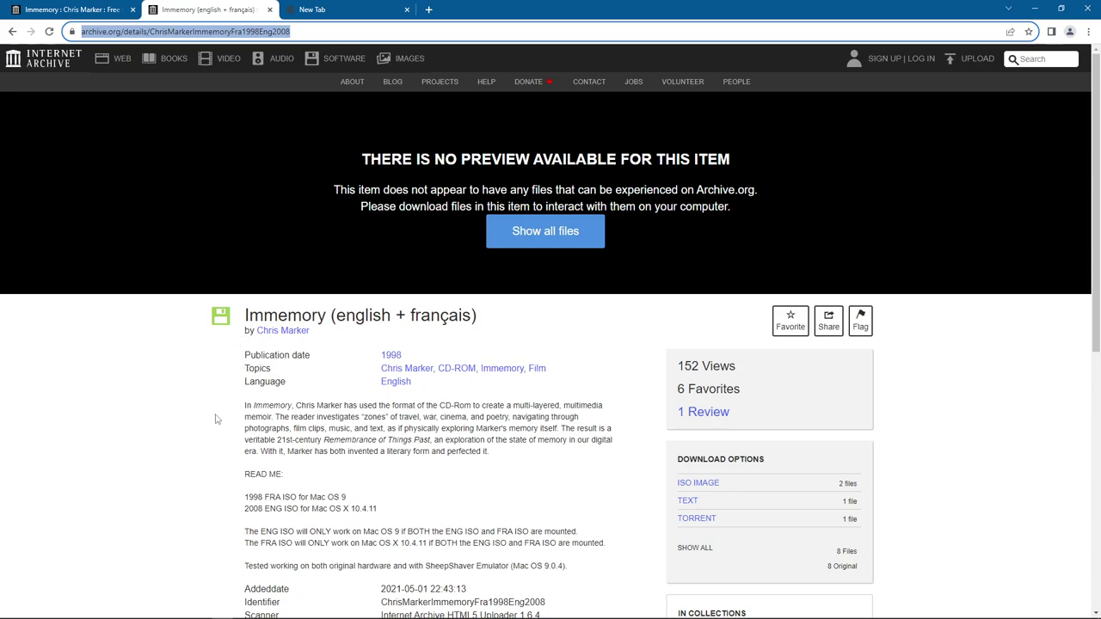
scroll(205, 411, "down", 2)
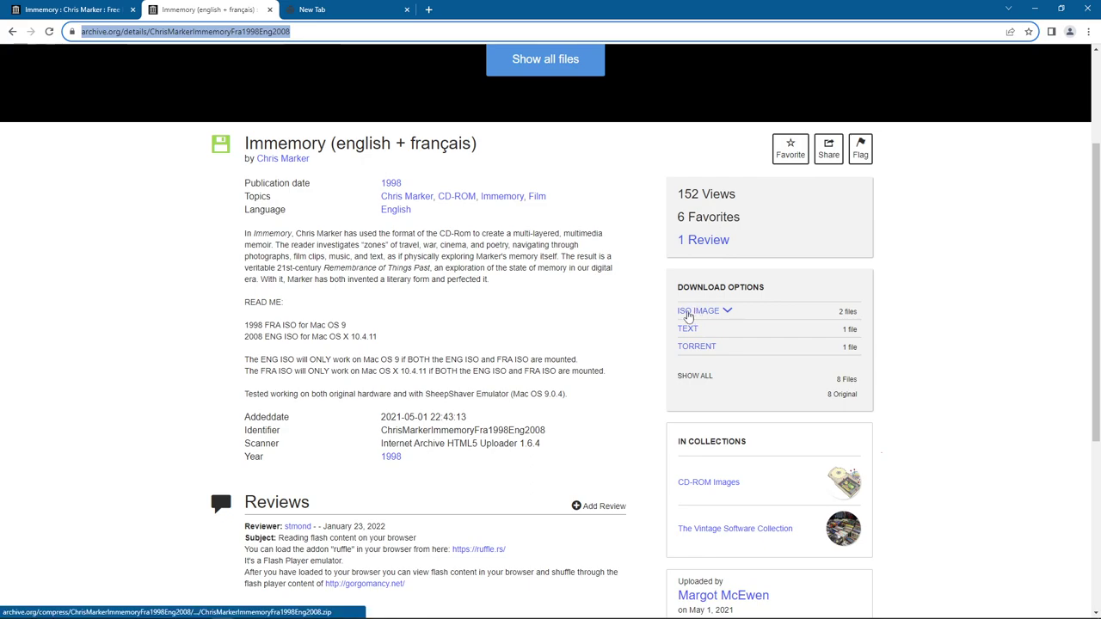
left_click(689, 316)
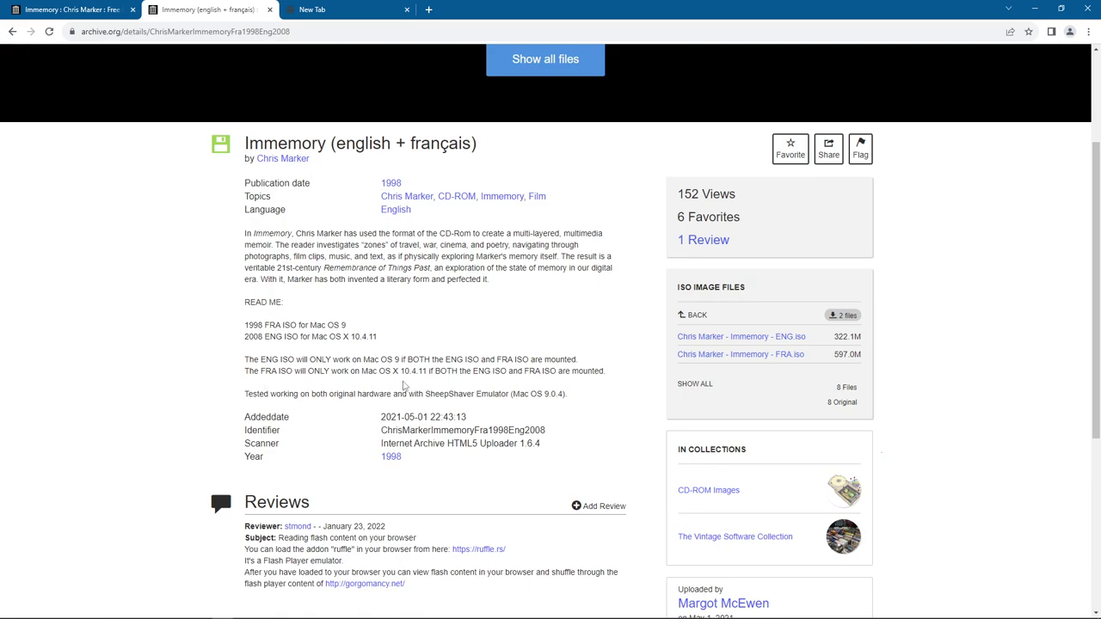
left_click_drag(251, 353, 606, 376)
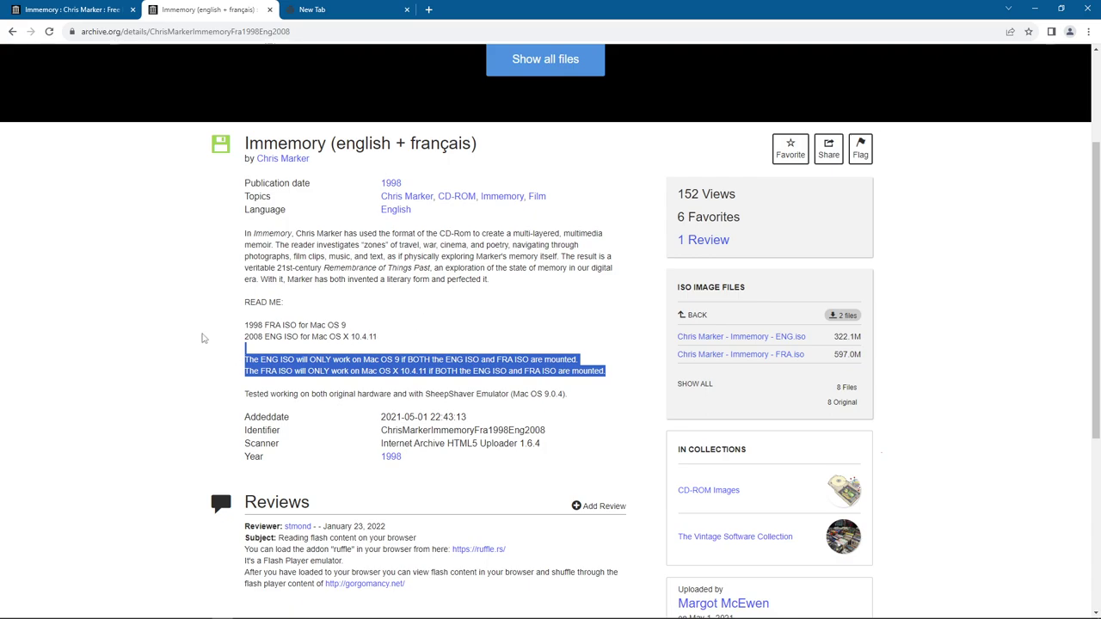
left_click(198, 335)
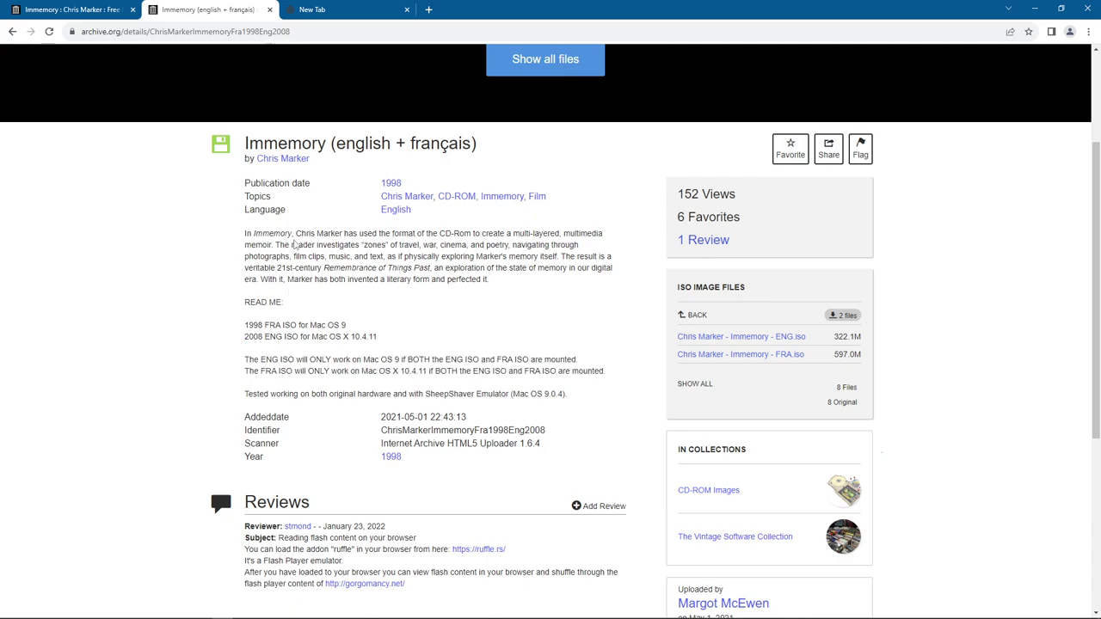
scroll(293, 245, "up", 2)
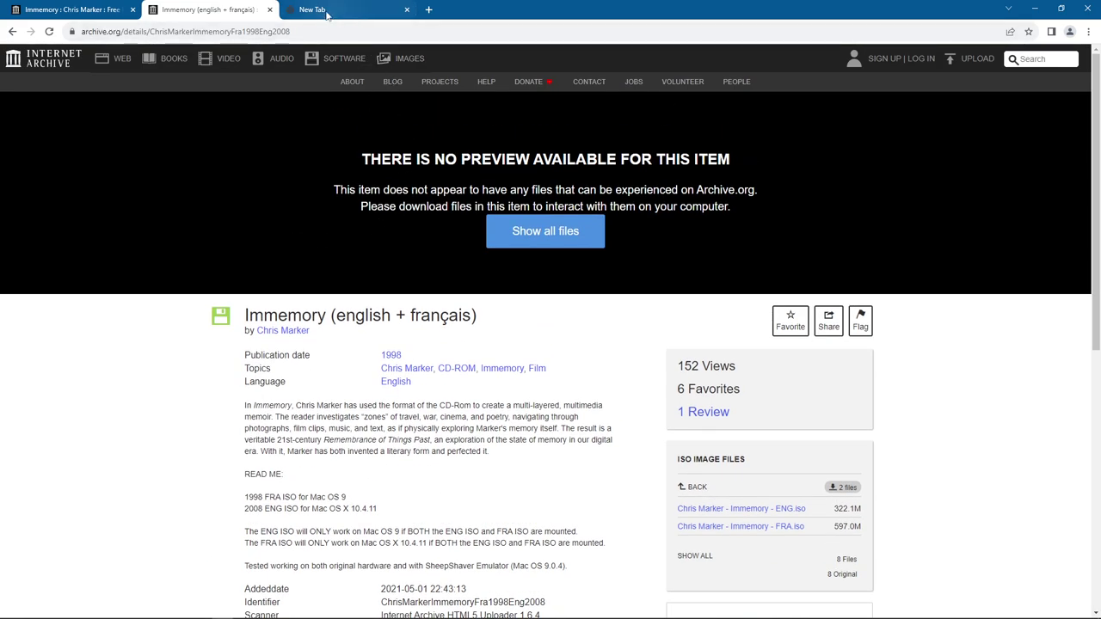
mouse_move(324, 11)
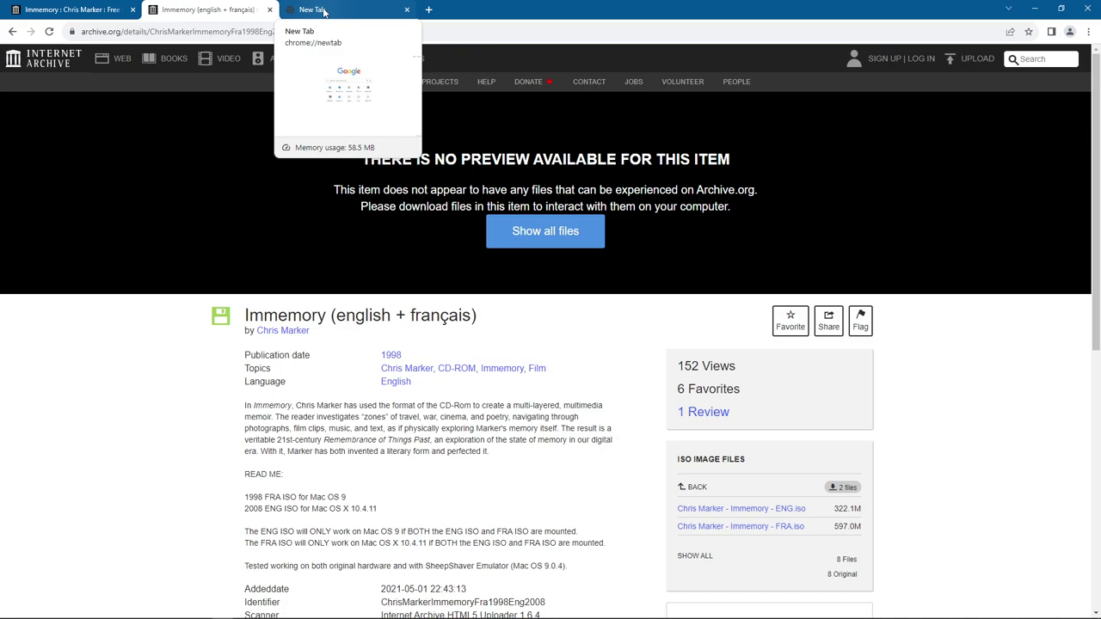
left_click(323, 11)
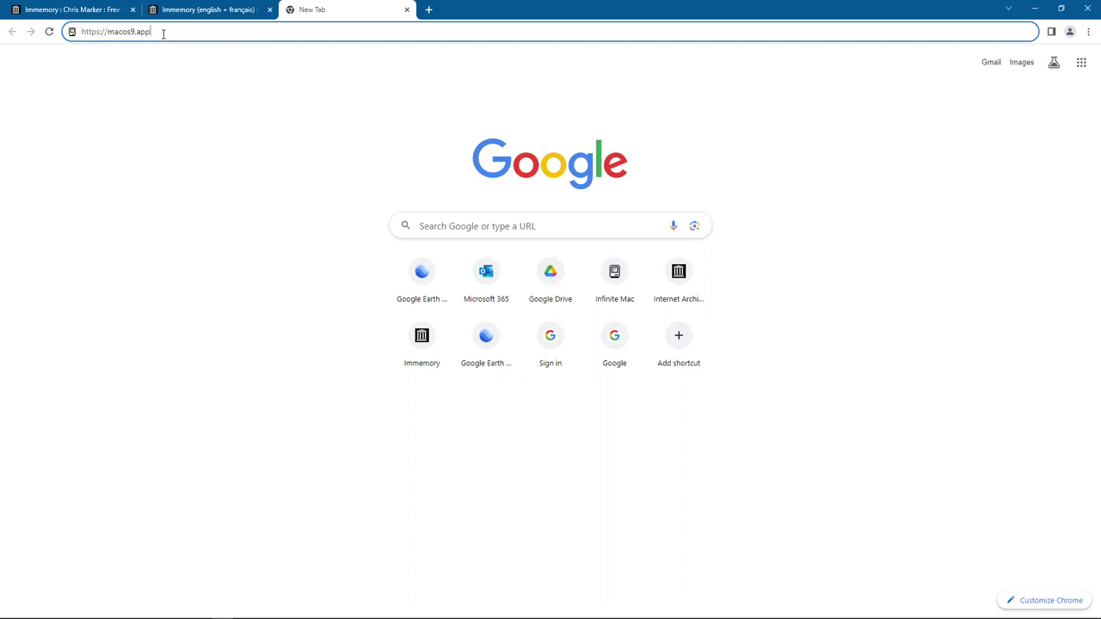
key("Return")
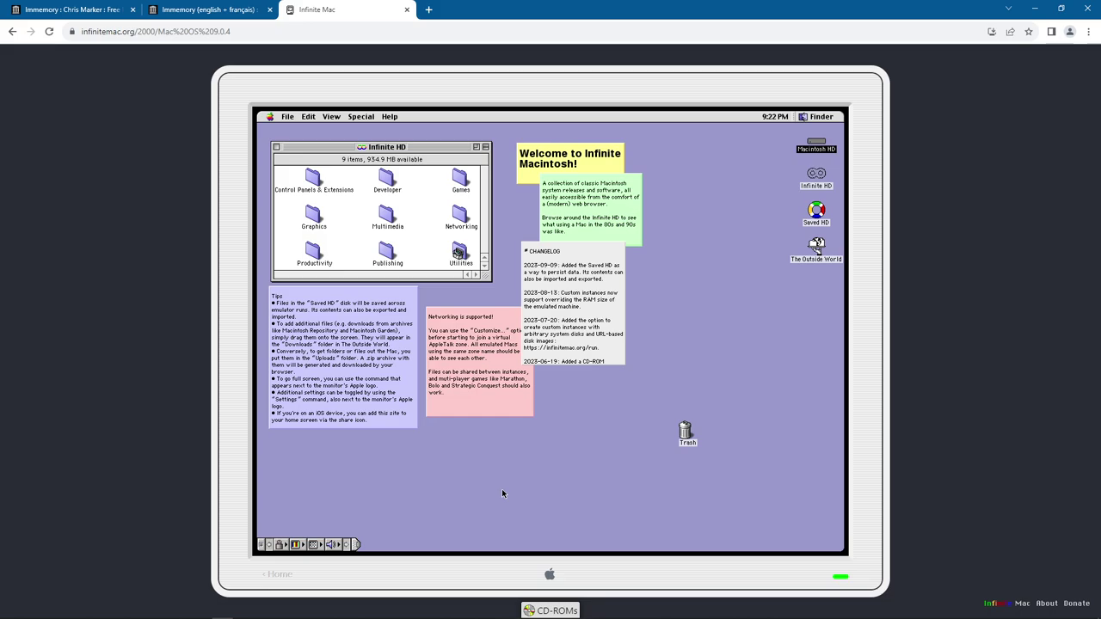
left_click(241, 16)
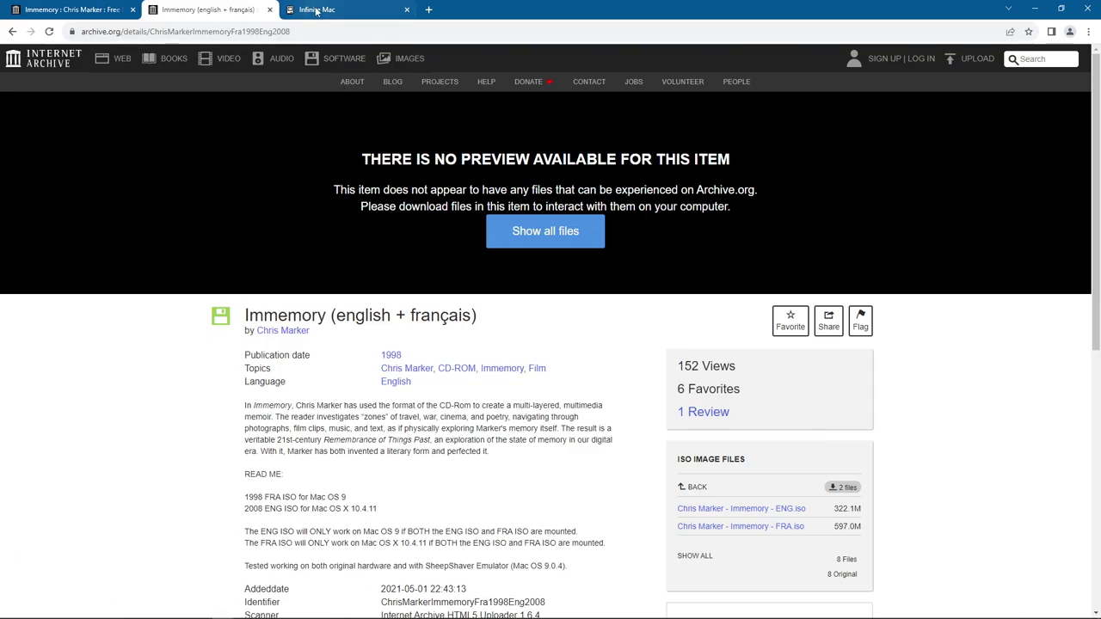
left_click(316, 12)
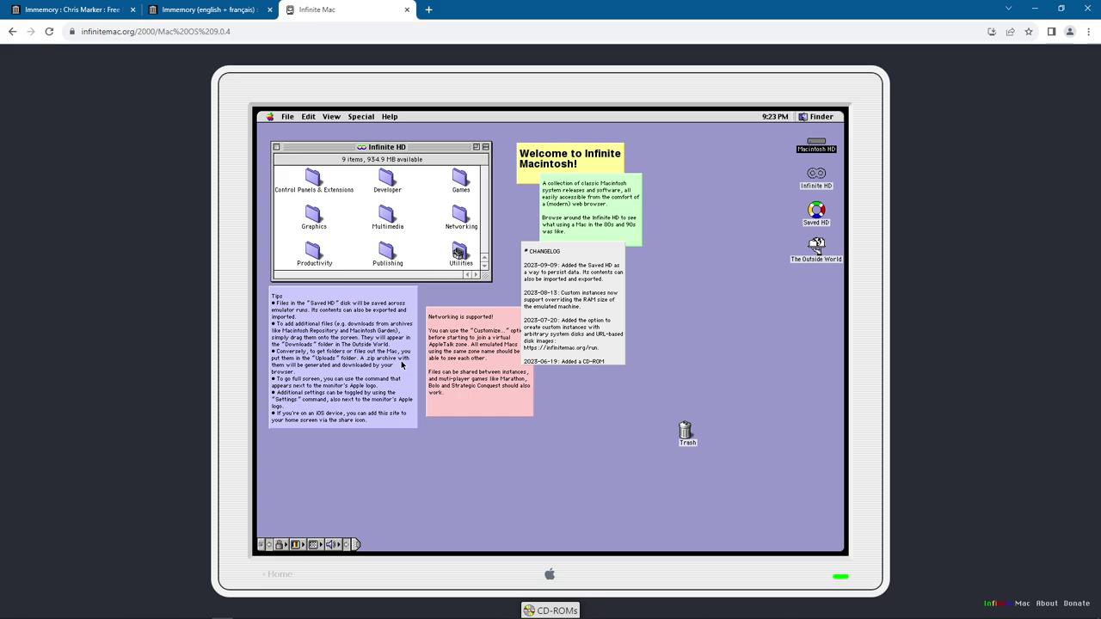
Step: Switch to File Explorer and mount the Immemory FRA.iso, followed by the ENG.iso, on the emulated Mac desktop
key("alt+Tab")
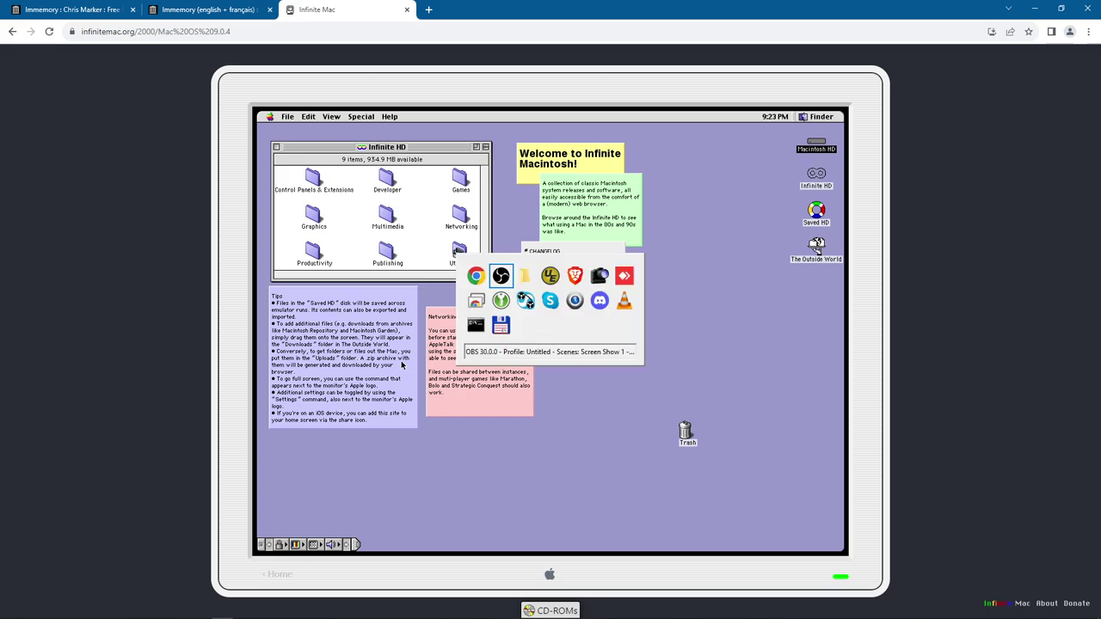
key("alt+Tab")
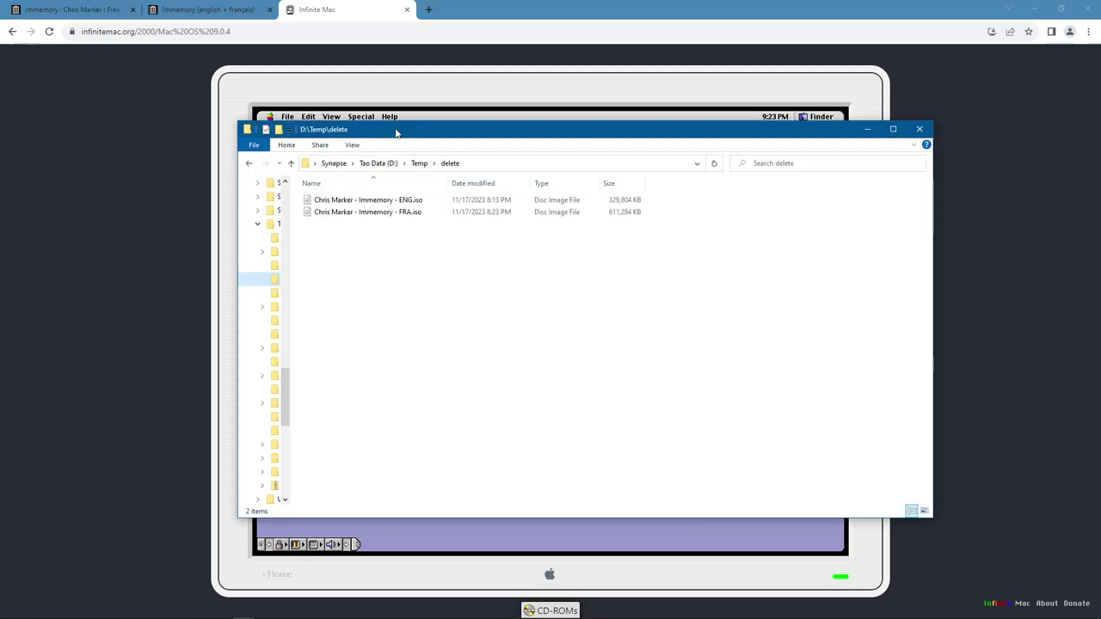
left_click_drag(396, 134, 695, 391)
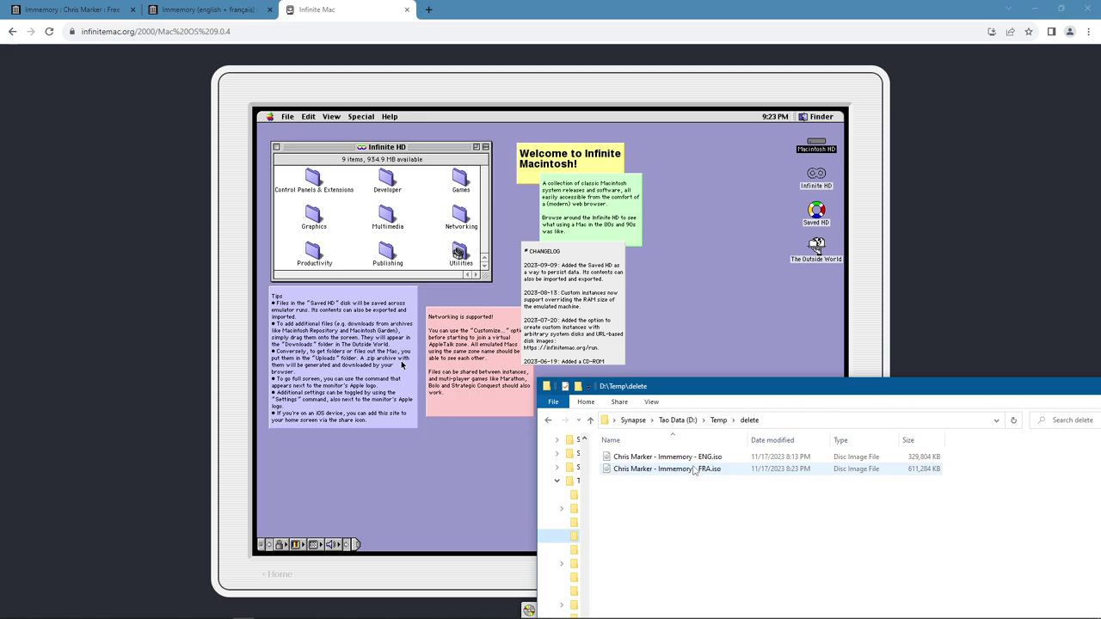
left_click_drag(684, 469, 732, 317)
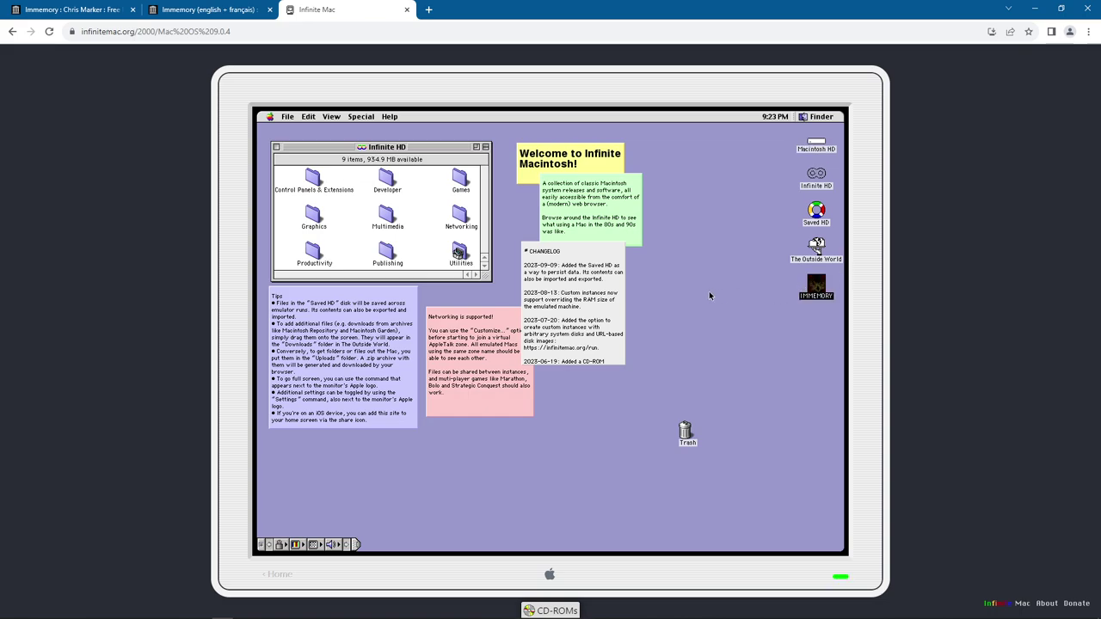
key("alt+Tab")
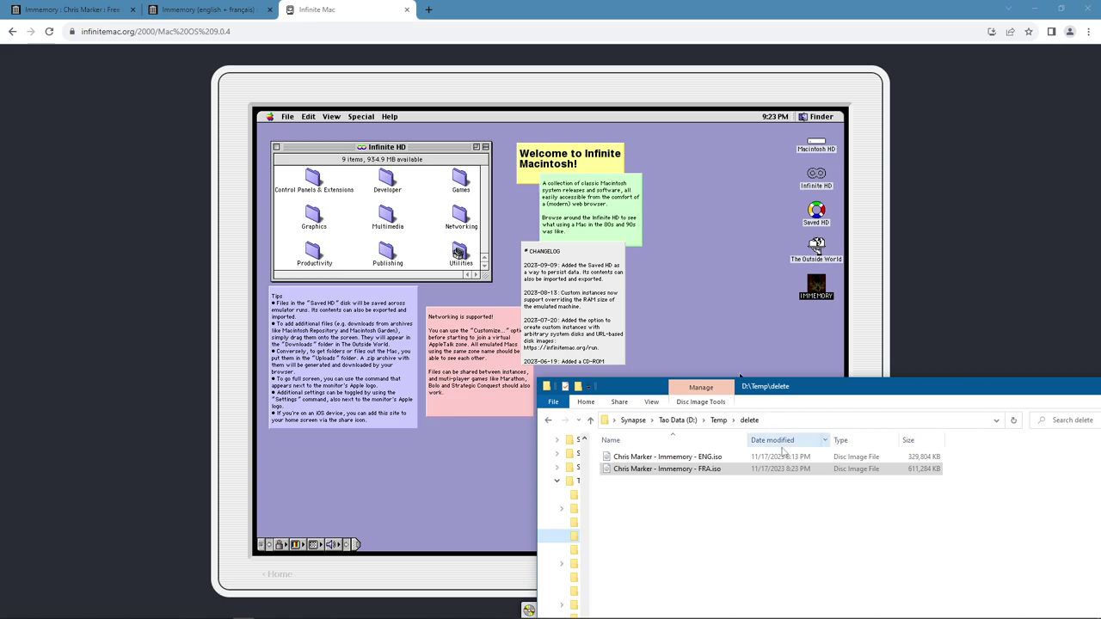
left_click_drag(704, 459, 721, 354)
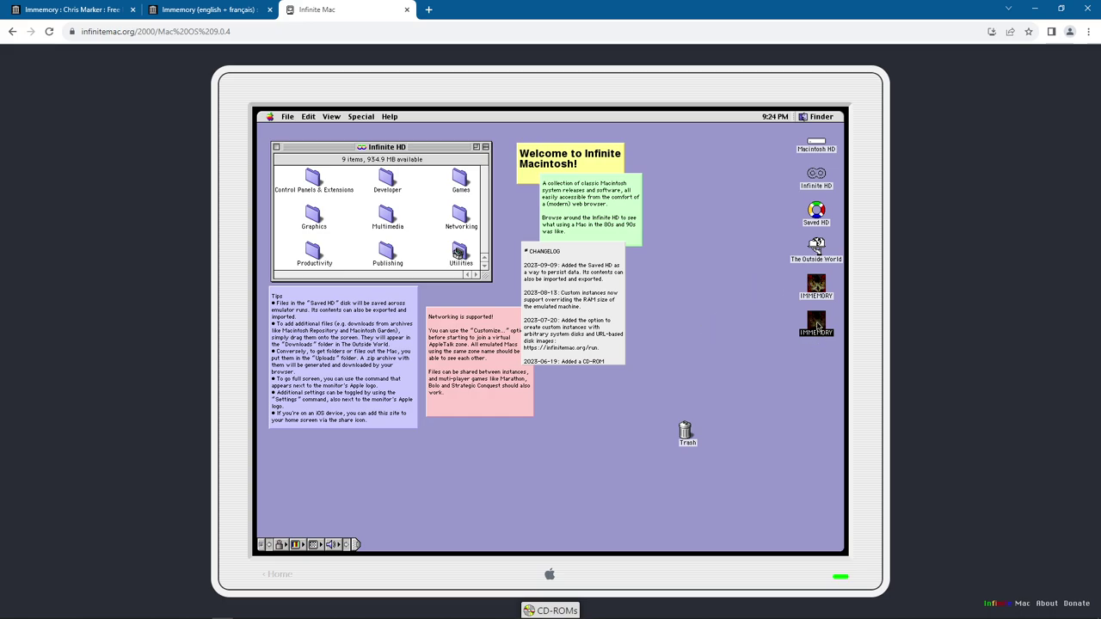
Step: Launch HOMESTACK from the second mounted IMMEMORY disc and choose Enter the Memory
double_click(819, 325)
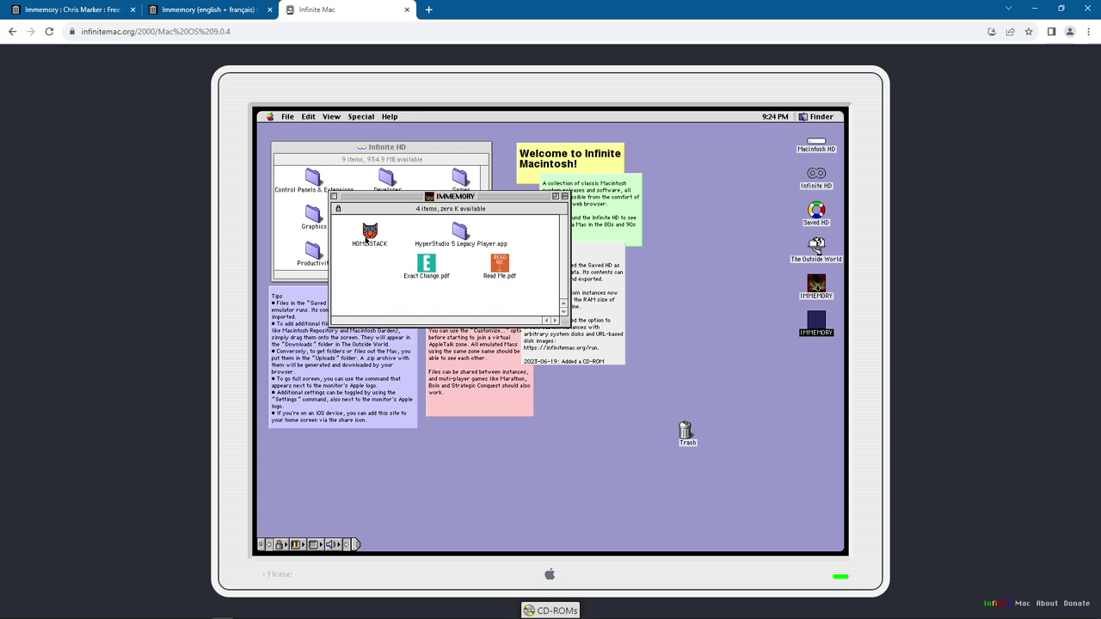
double_click(370, 233)
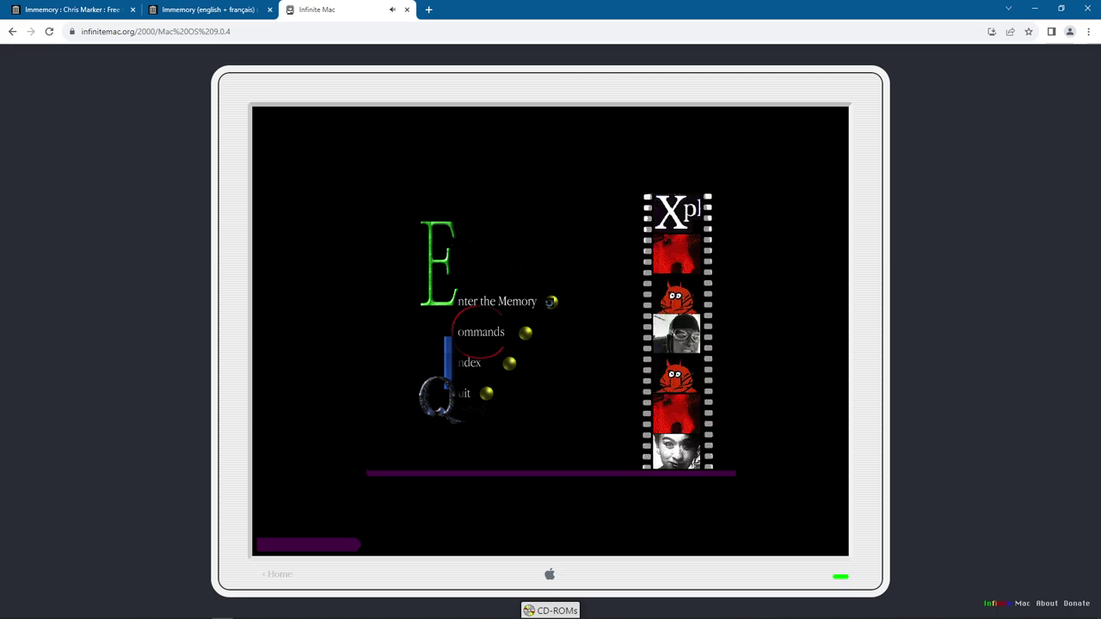
left_click(551, 302)
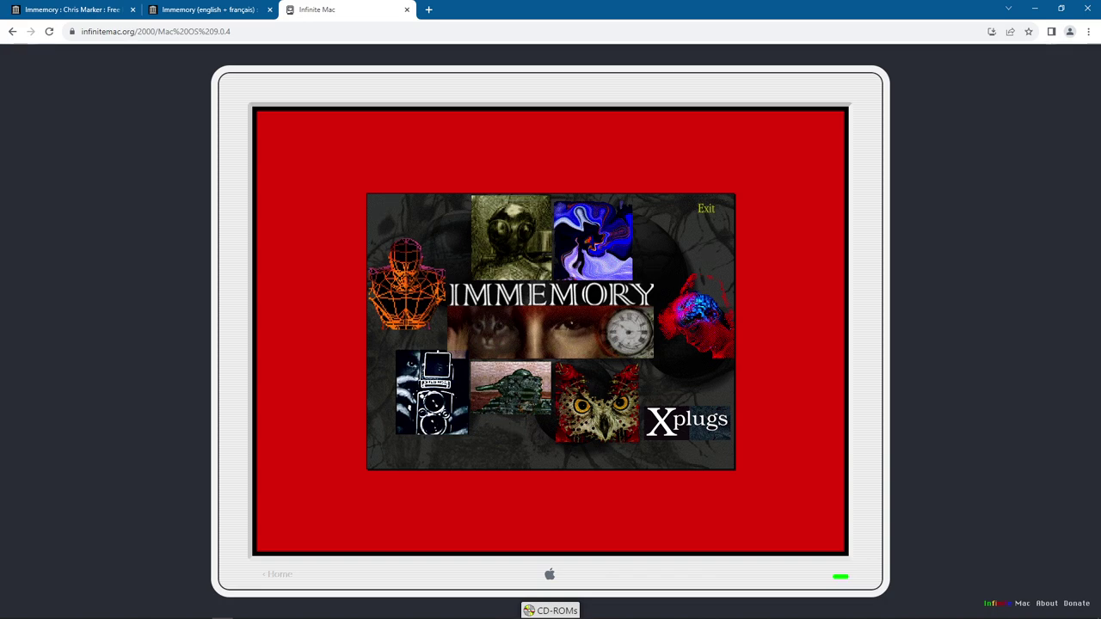
Step: View the Vertigo section of the 3 cult movies page and return to the main Immemory zone menu
left_click(418, 407)
left_click(407, 289)
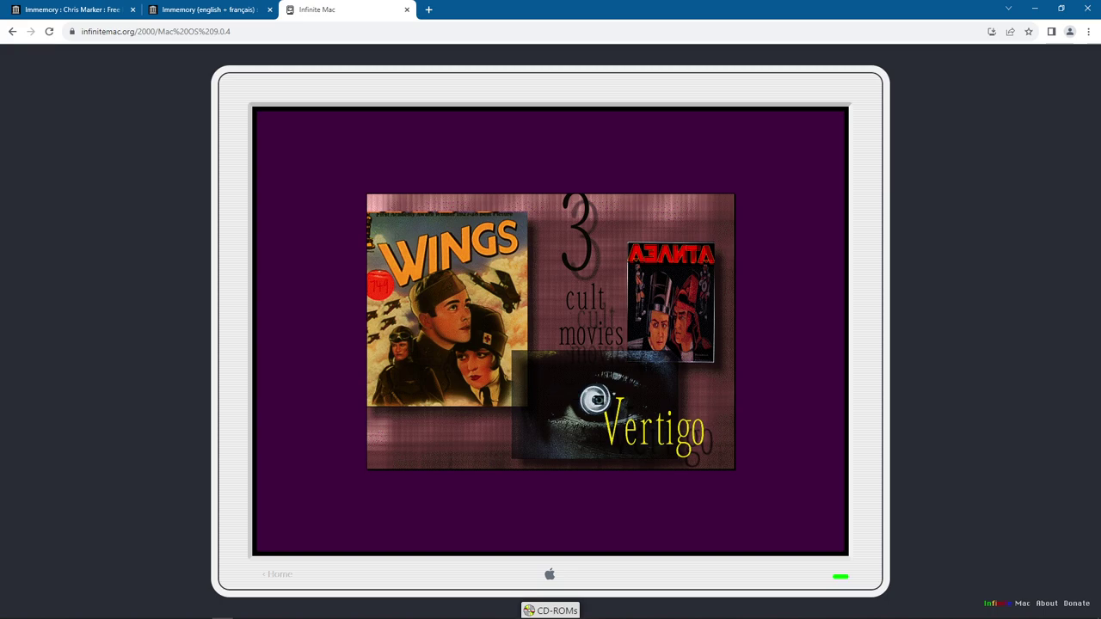
left_click(598, 400)
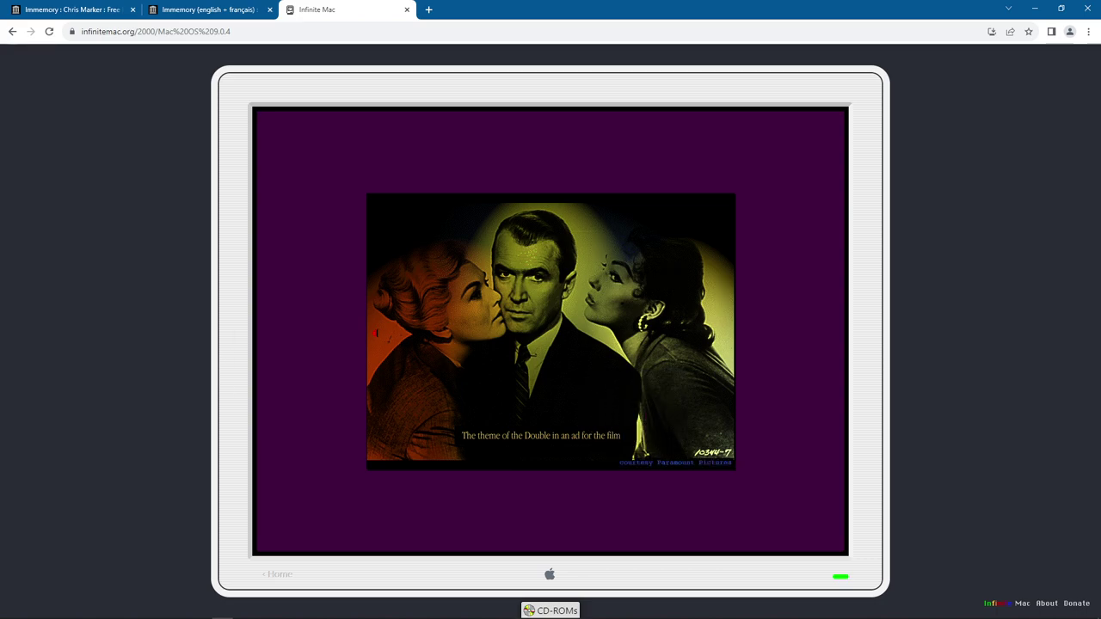
left_click(553, 462)
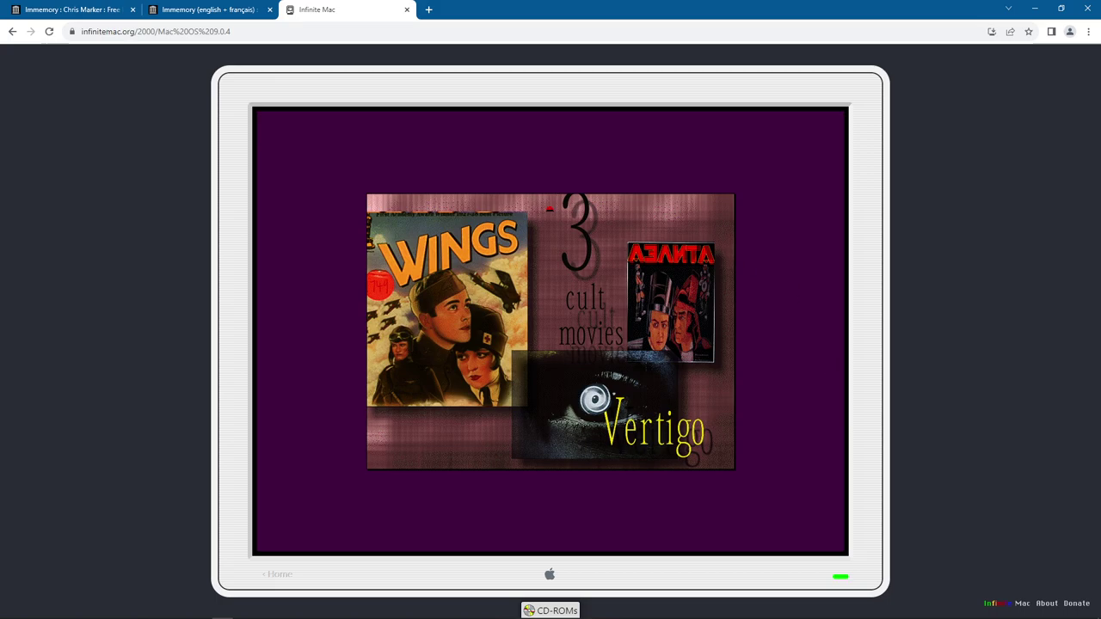
left_click(550, 208)
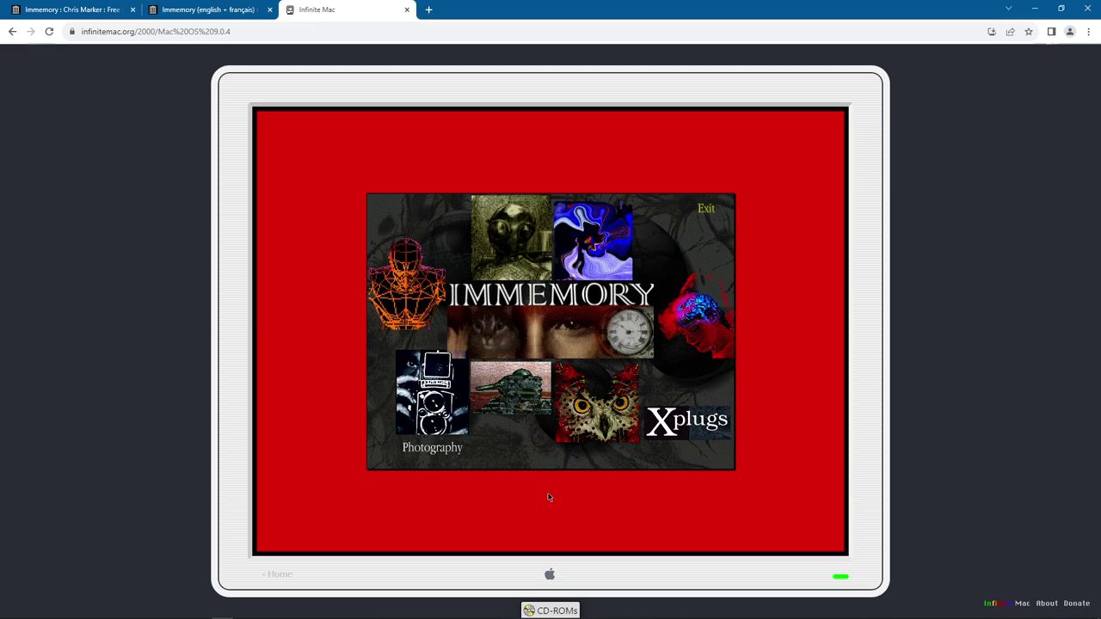
Step: View the emulator in full screen and return it to the normal browser view
mouse_move(284, 576)
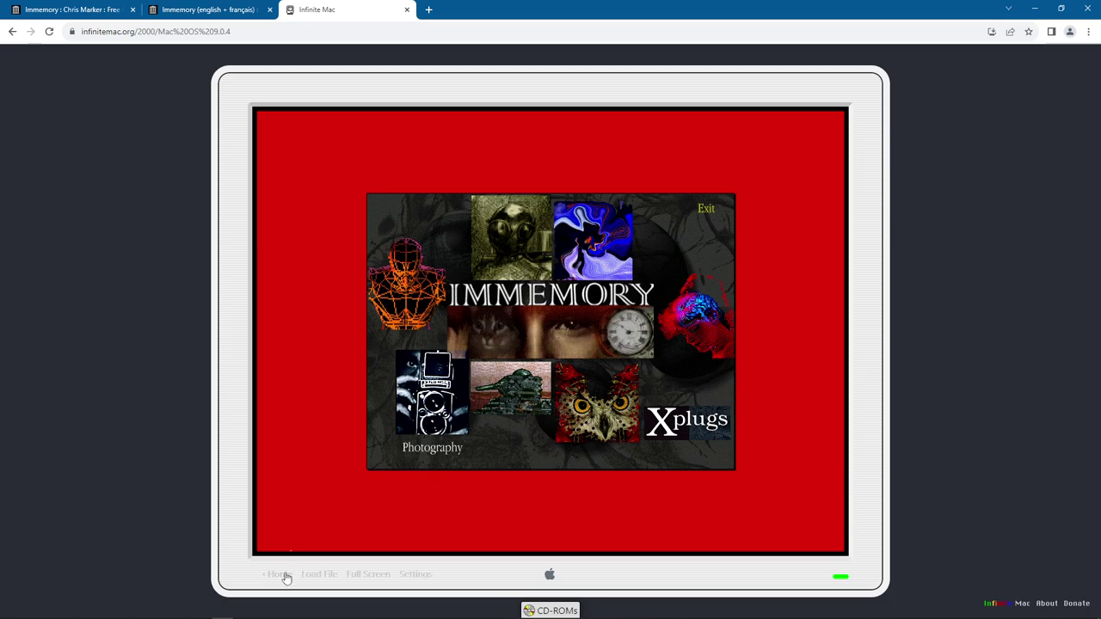
left_click(368, 575)
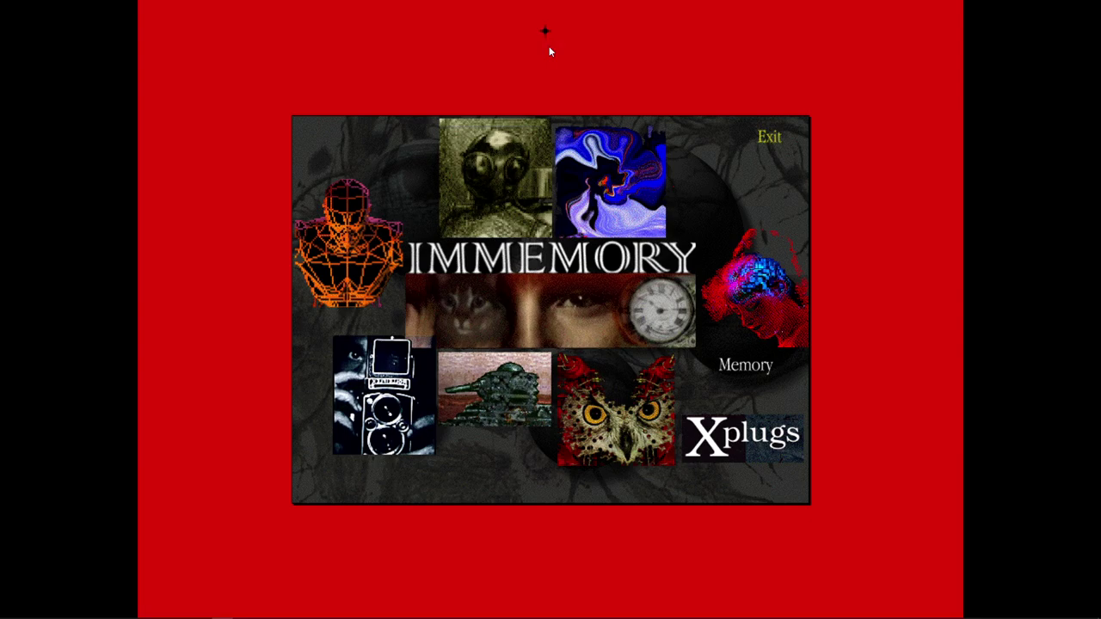
left_click(549, 38)
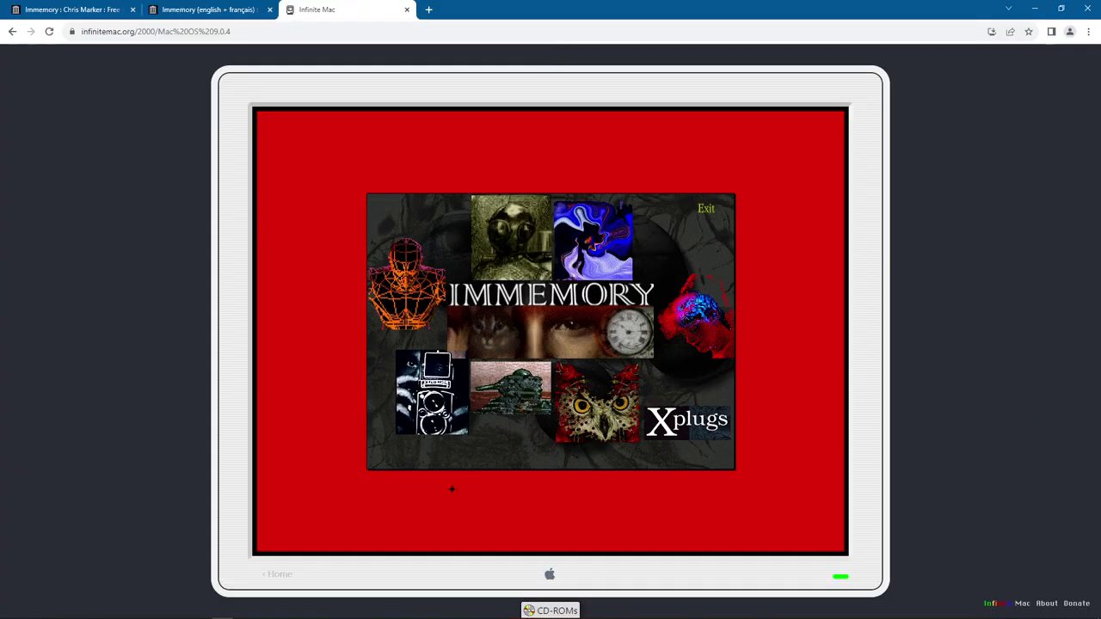